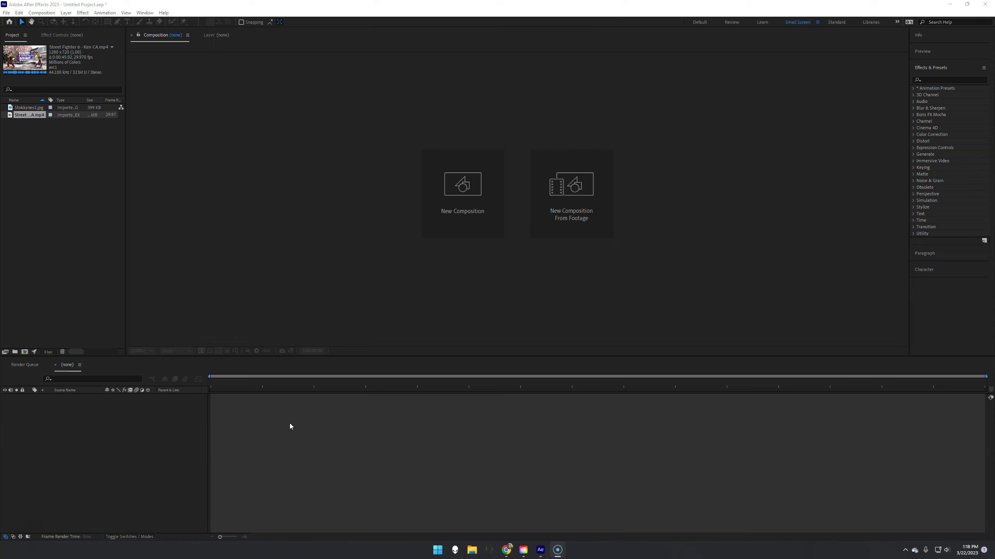
Browse the project items and deselect the Street Fighter video
click(290, 435)
click(401, 101)
click(440, 144)
click(347, 159)
click(294, 202)
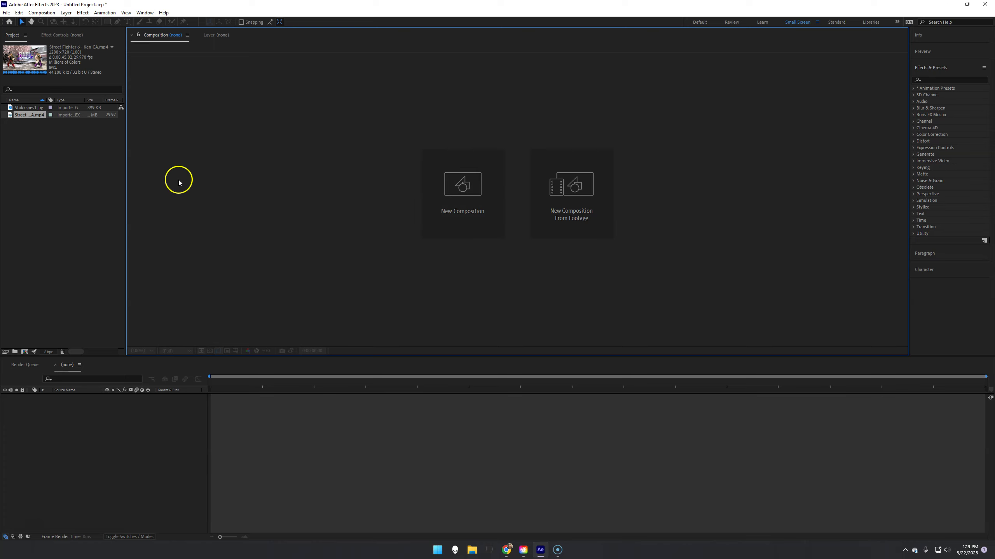
click(80, 173)
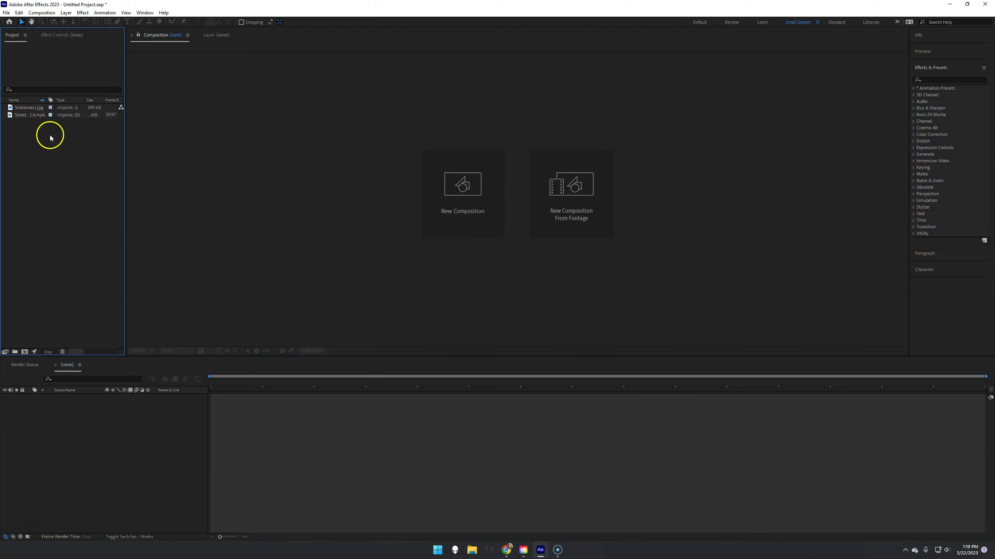
Build a new comp from Stokksnes1.jpg via New Comp from Selection and scrub to about seven seconds
click(21, 108)
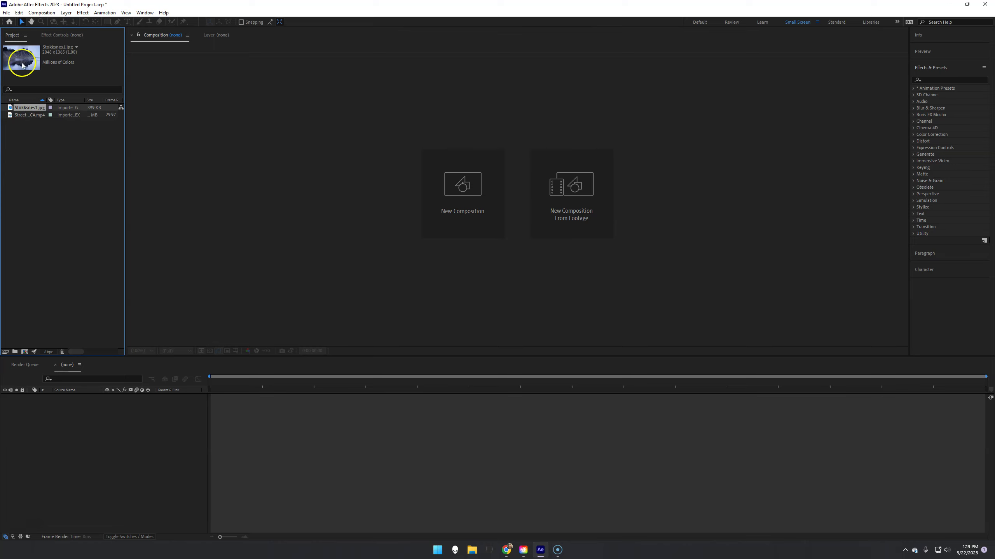
right_click(27, 109)
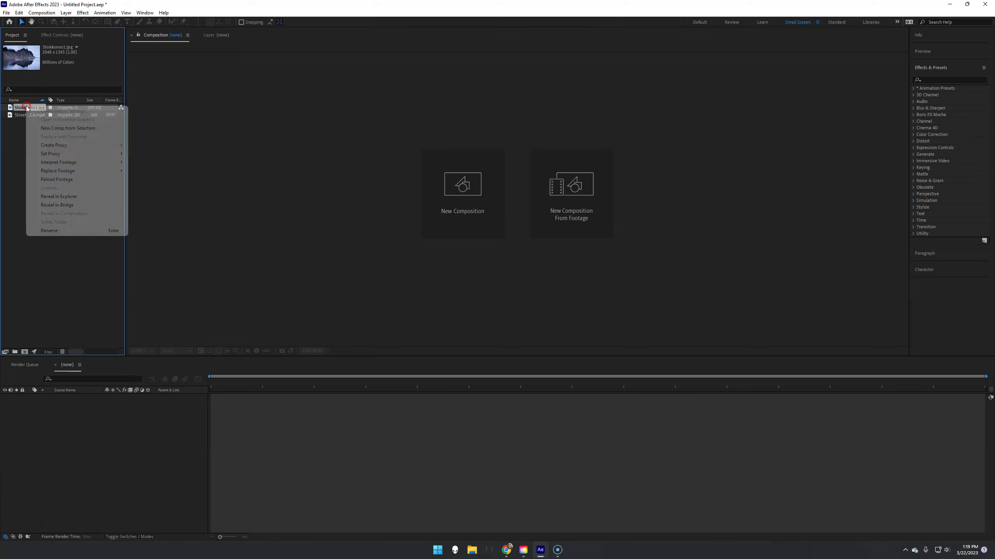
click(64, 128)
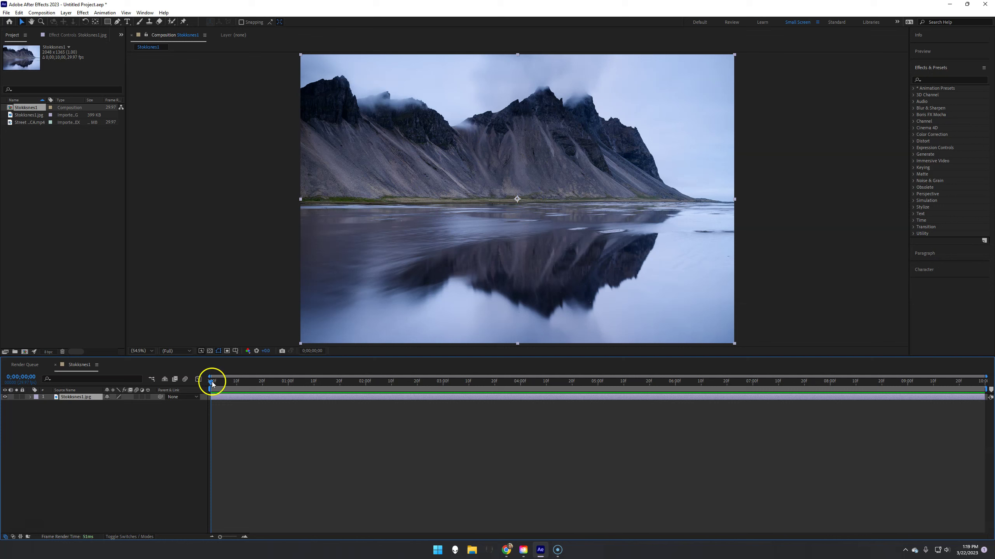
drag(211, 382, 203, 424)
Add a new black solid layer named 'Rain' to the Stokksnes1 timeline
right_click(77, 432)
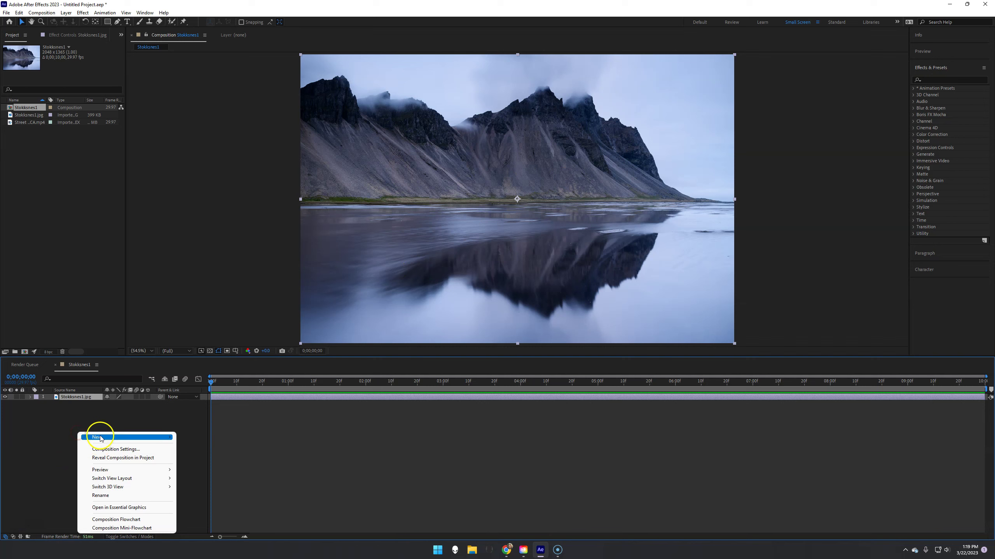
mouse_move(98, 436)
click(196, 458)
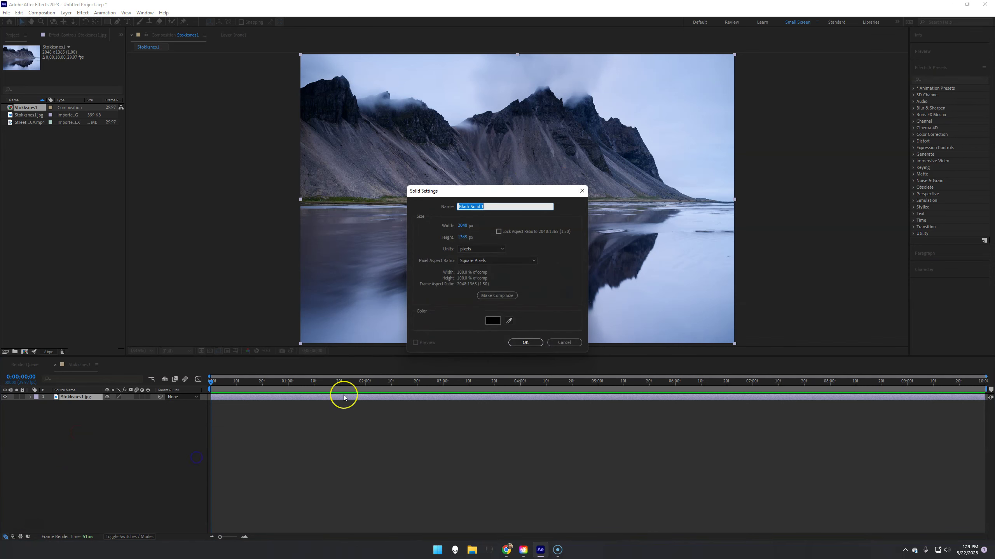
text(Rain)
key(Return)
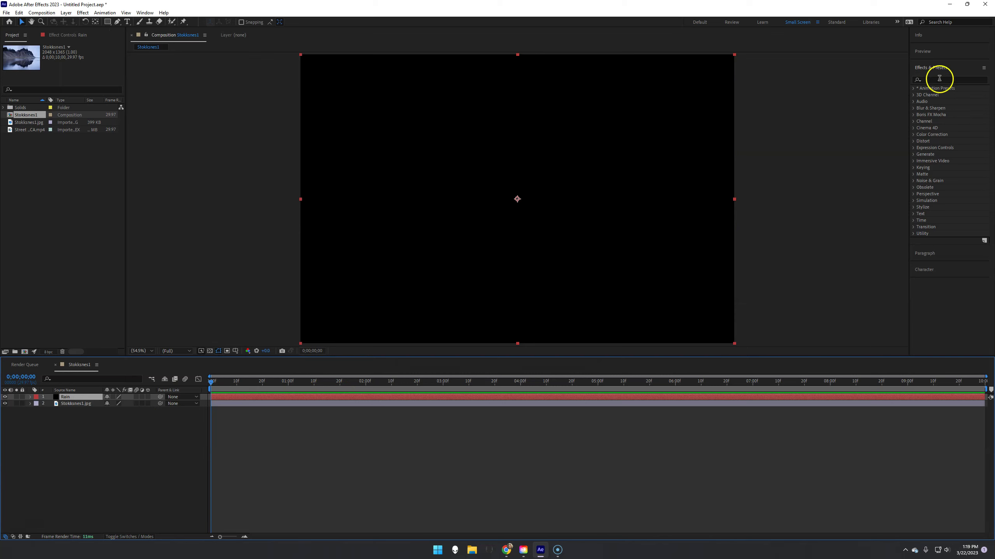
Search Effects & Presets for 'rain', drop CC Rainfall onto the Rain solid, and scrub to preview
click(939, 80)
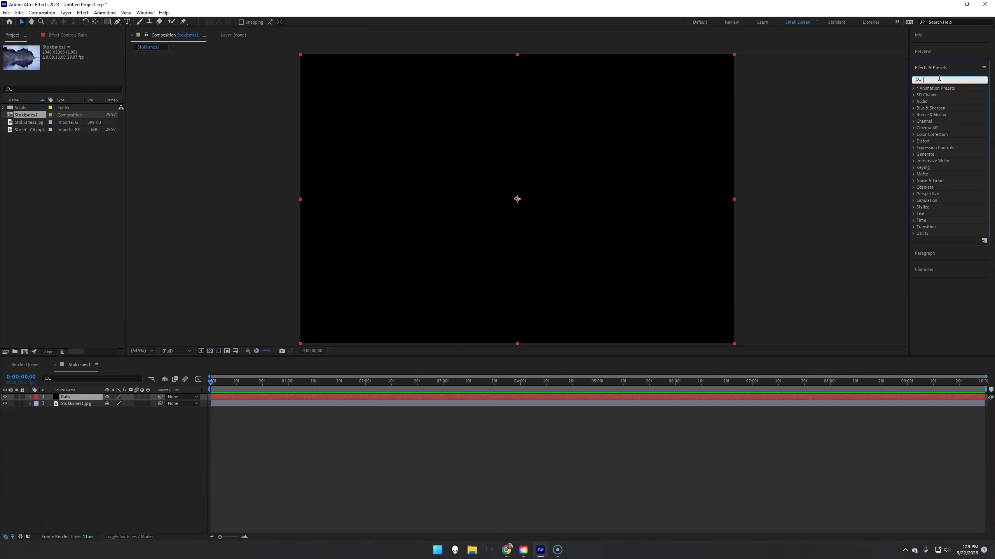
text(rain)
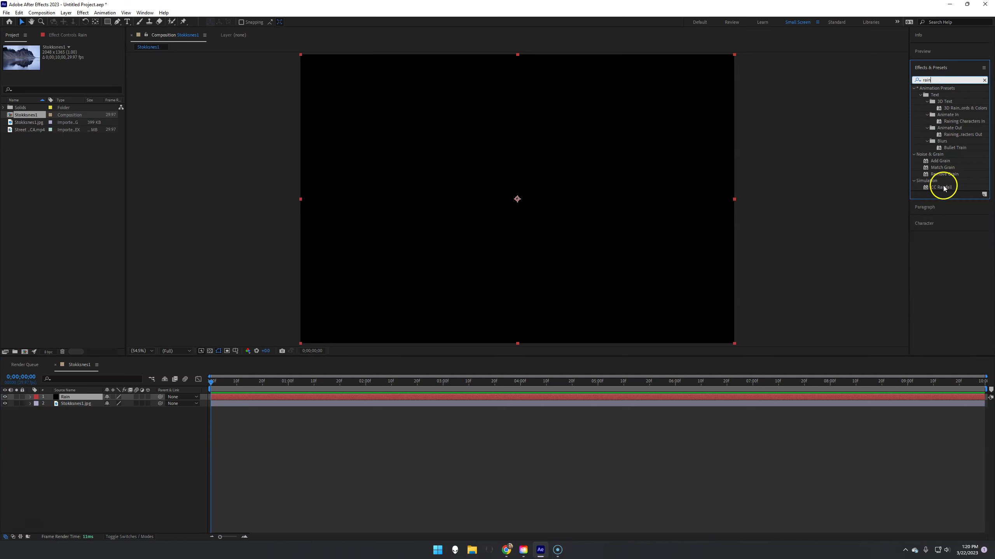
drag(941, 187, 517, 162)
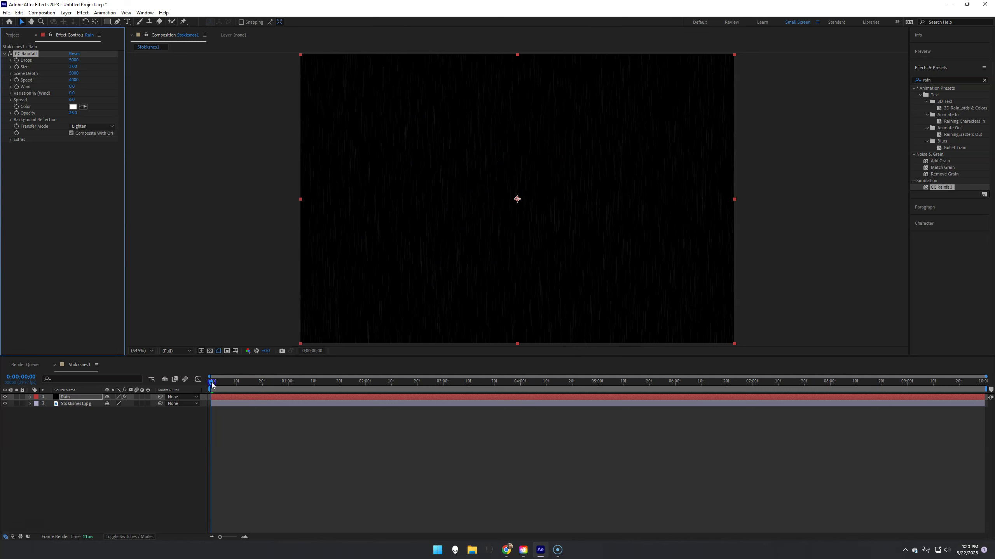
drag(212, 385, 151, 381)
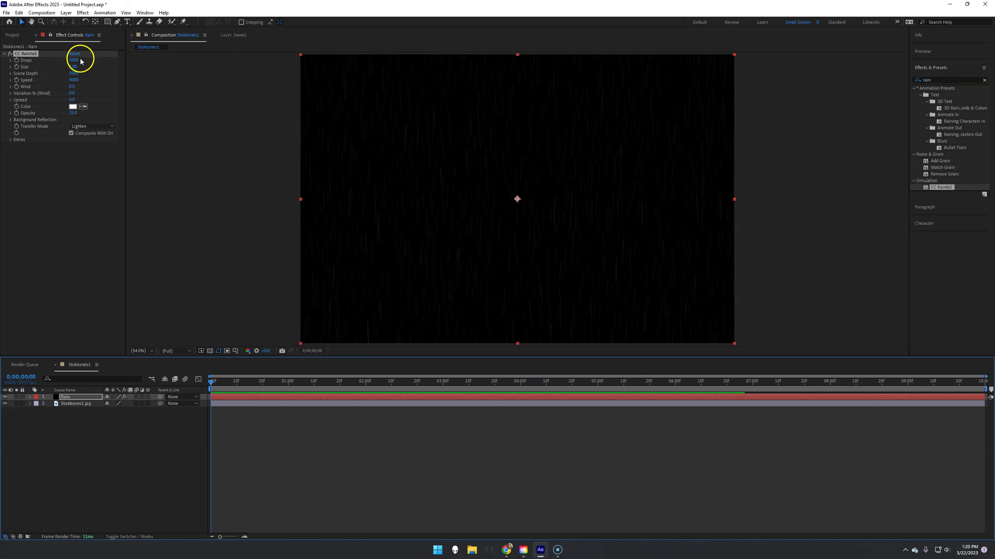
Lower CC Rainfall's Drops, raise Scene Depth, edit Speed and Wind, and expand Variation % (Wind)
click(105, 62)
click(91, 60)
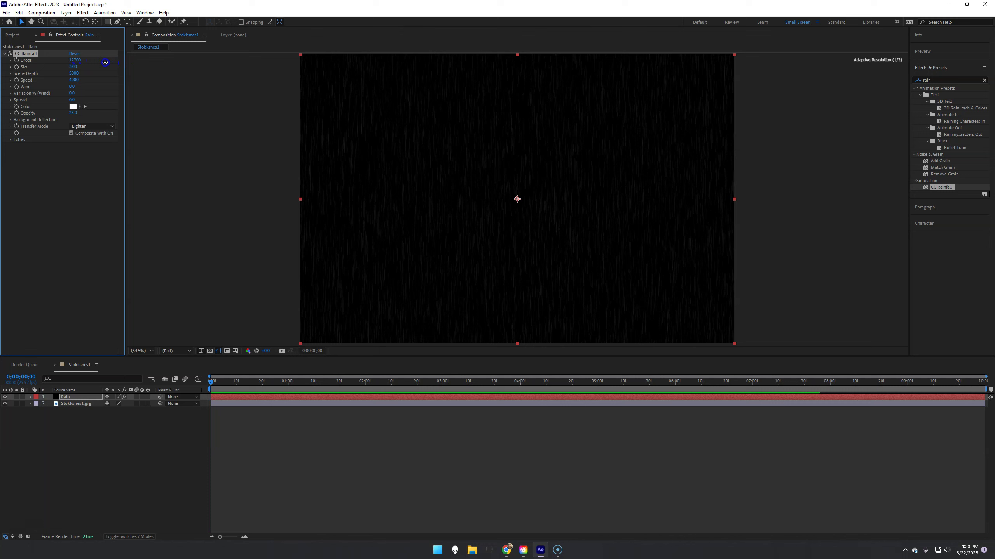
drag(104, 62, 74, 66)
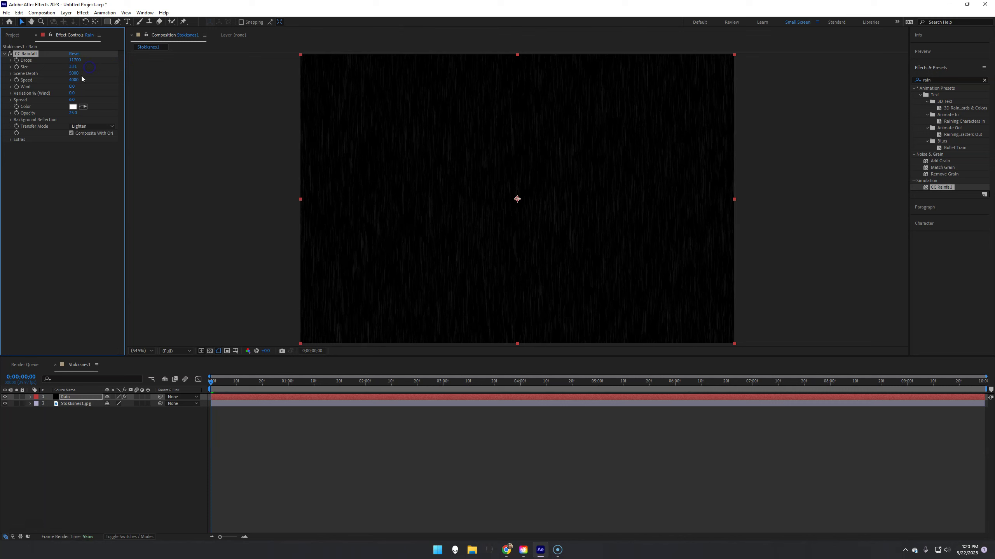
mouse_move(79, 75)
mouse_down()
mouse_move(106, 74)
mouse_move(93, 72)
mouse_up()
click(76, 80)
click(73, 87)
click(10, 93)
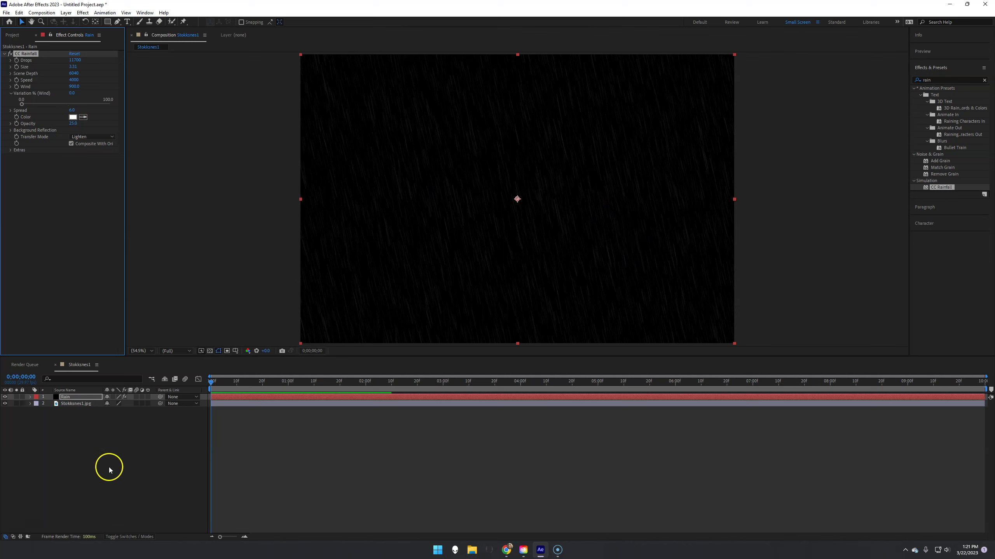
click(81, 397)
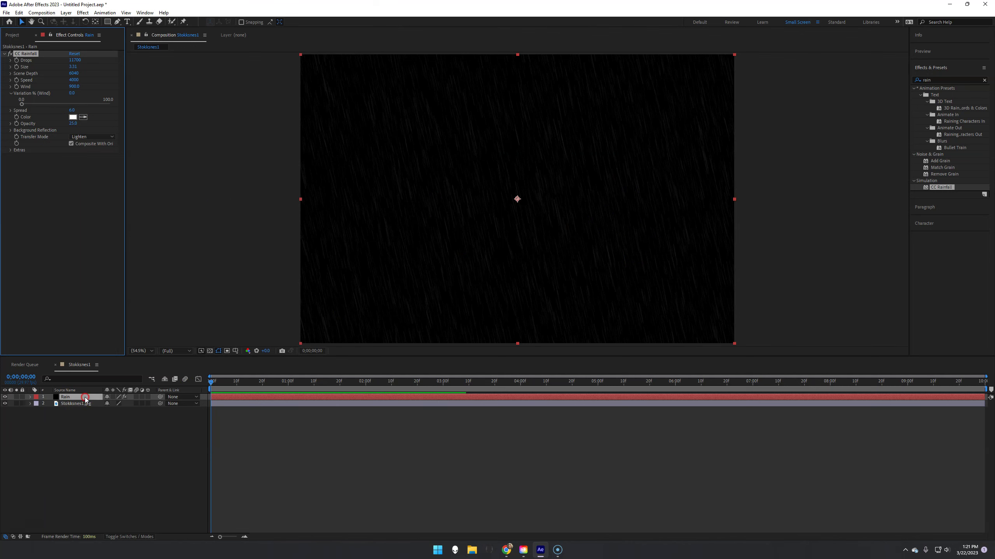
right_click(82, 397)
mouse_move(138, 262)
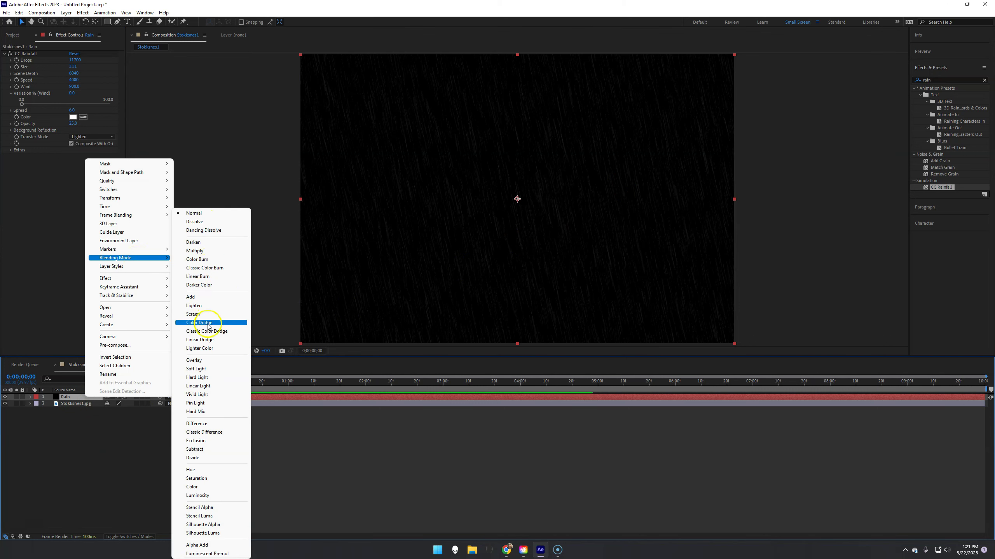
click(202, 363)
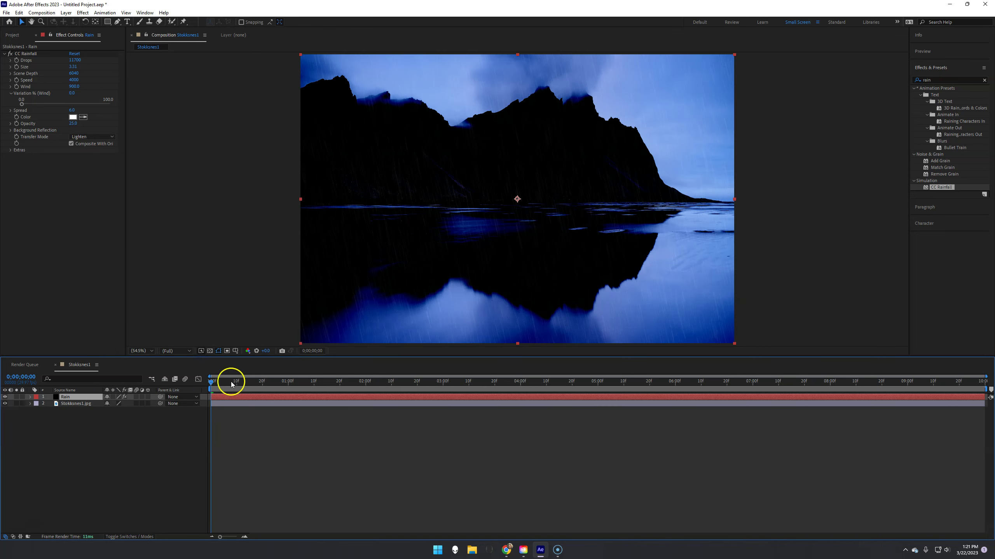
mouse_move(210, 384)
mouse_down()
mouse_move(744, 386)
mouse_move(211, 378)
mouse_up()
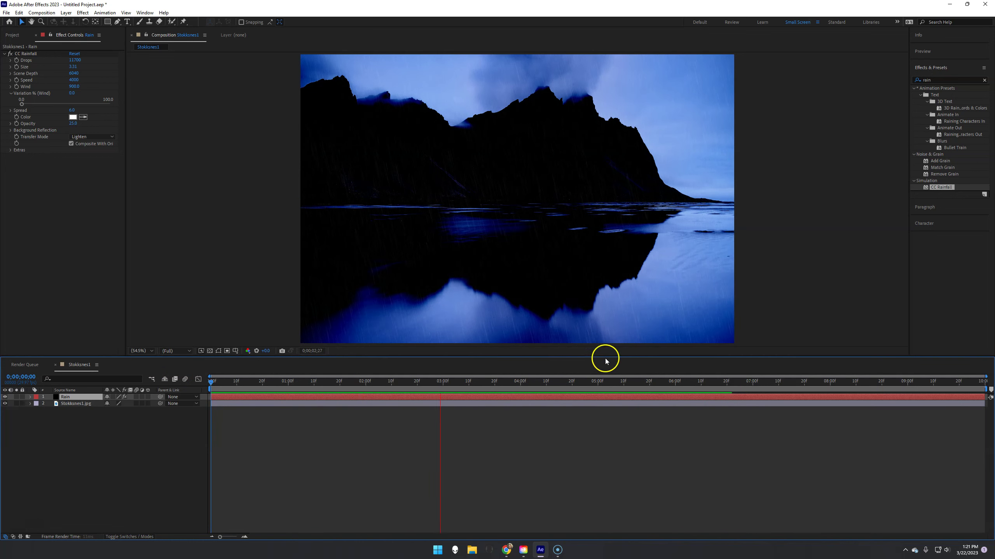
click(446, 382)
drag(445, 386, 200, 388)
click(35, 184)
click(39, 452)
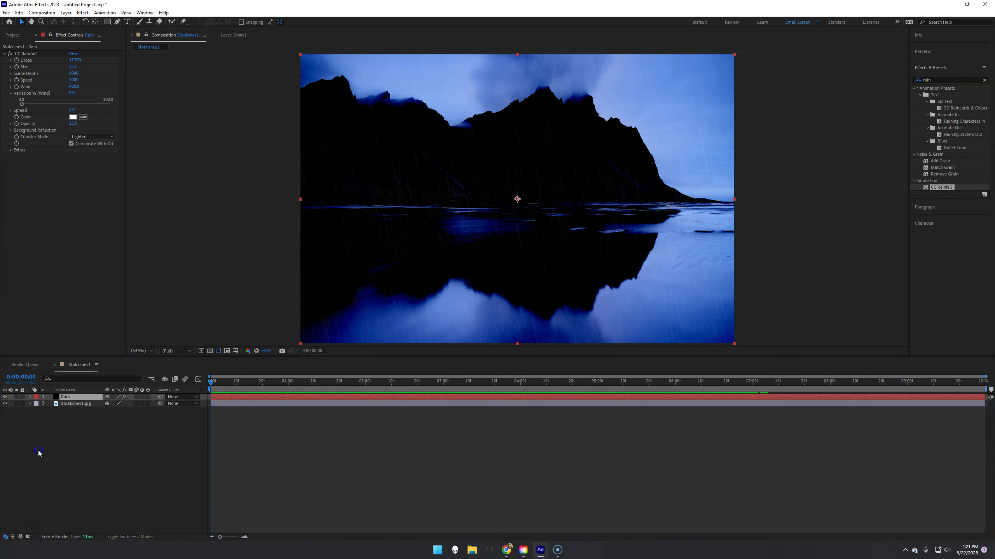
Make a 'Street Fighter 6 - Ken CA' comp from the MP4 and scrub through the fight footage
click(12, 36)
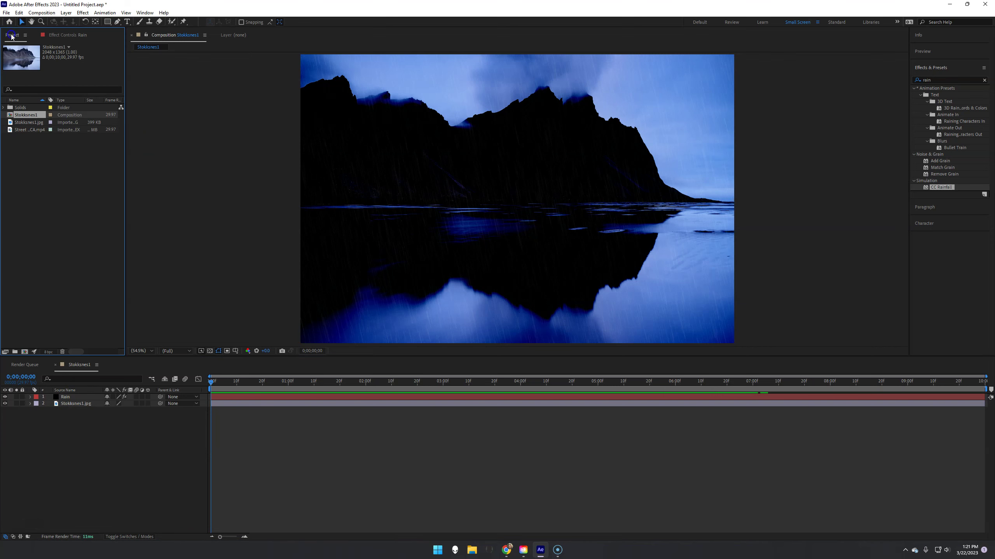
click(54, 162)
click(29, 131)
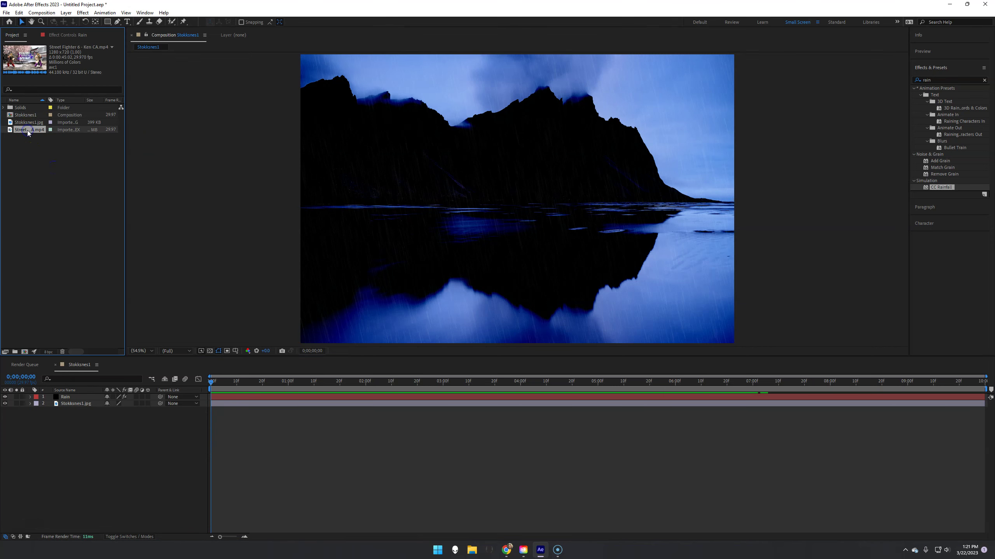
right_click(28, 131)
click(49, 153)
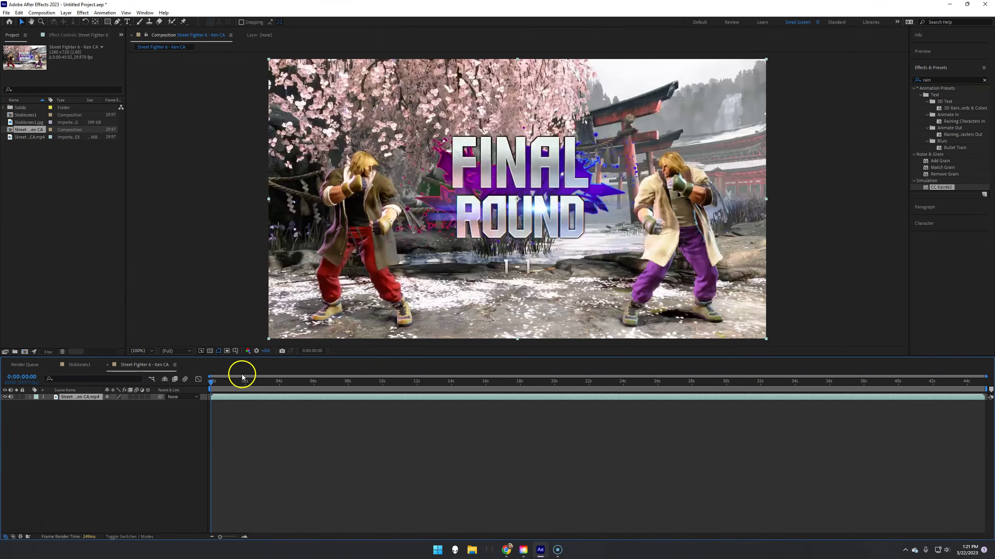
drag(209, 381, 155, 437)
click(137, 487)
Add a new black solid named 'Rain' to the Street Fighter comp
right_click(75, 433)
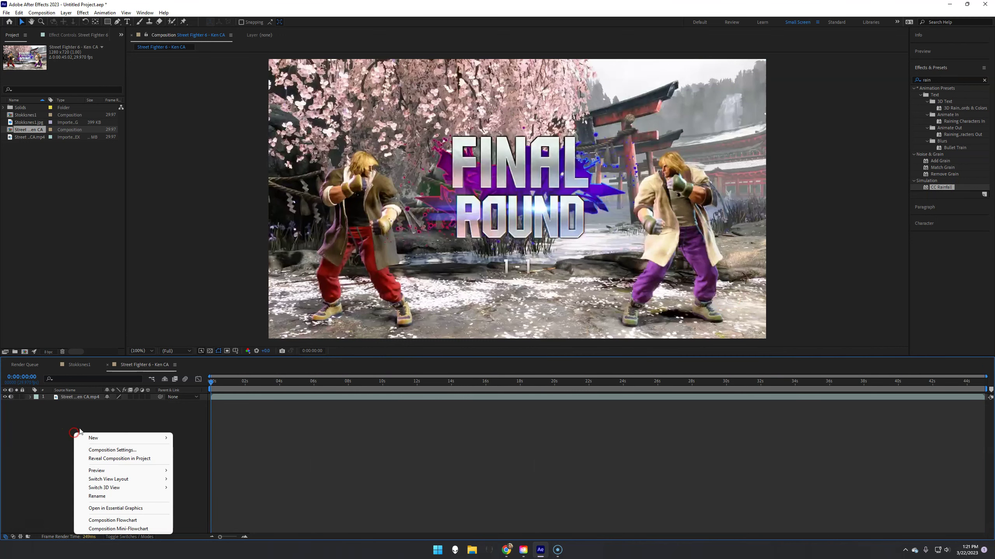
mouse_move(101, 438)
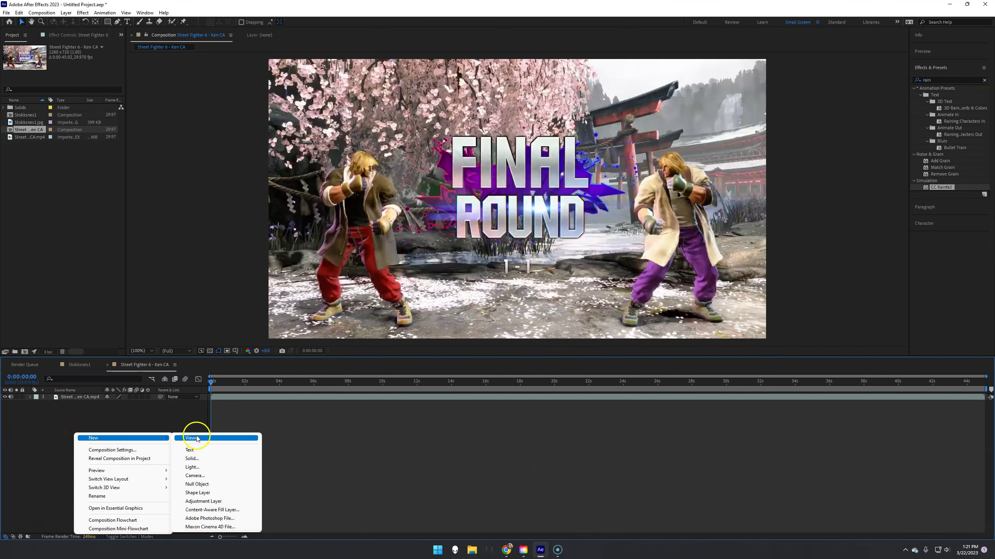
click(193, 459)
text(Ra)
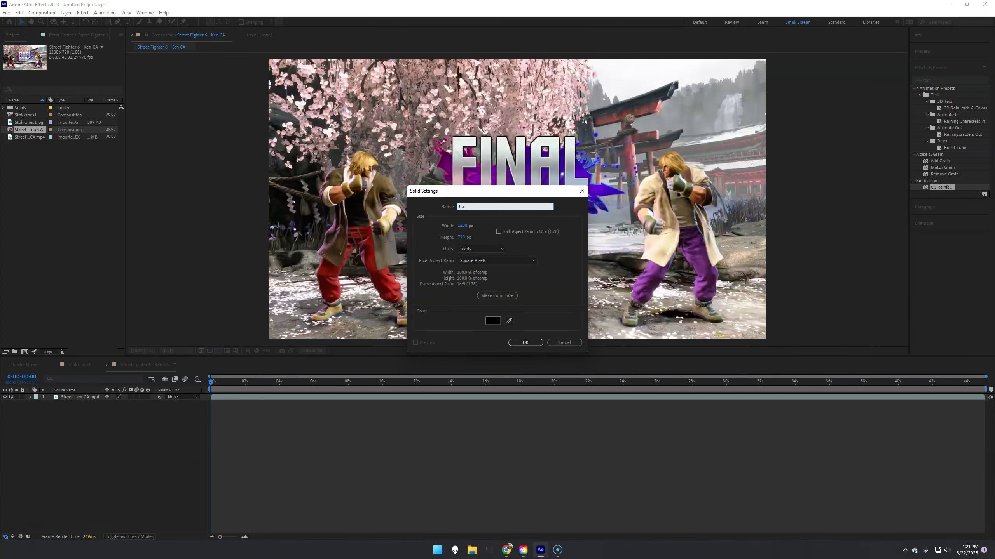
text(in)
key(Return)
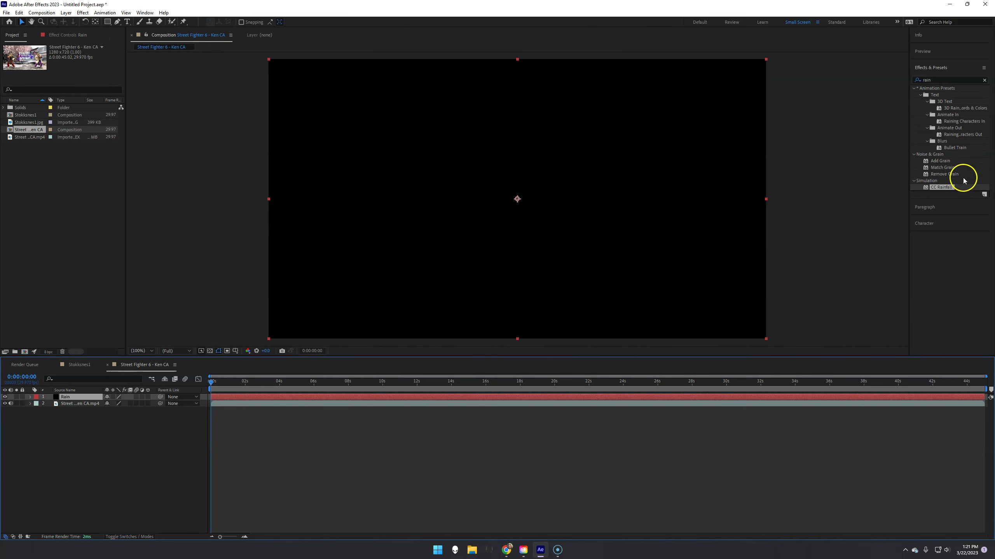
Apply CC Rainfall to the Rain solid and set its blending mode to Overlay
drag(941, 187, 607, 204)
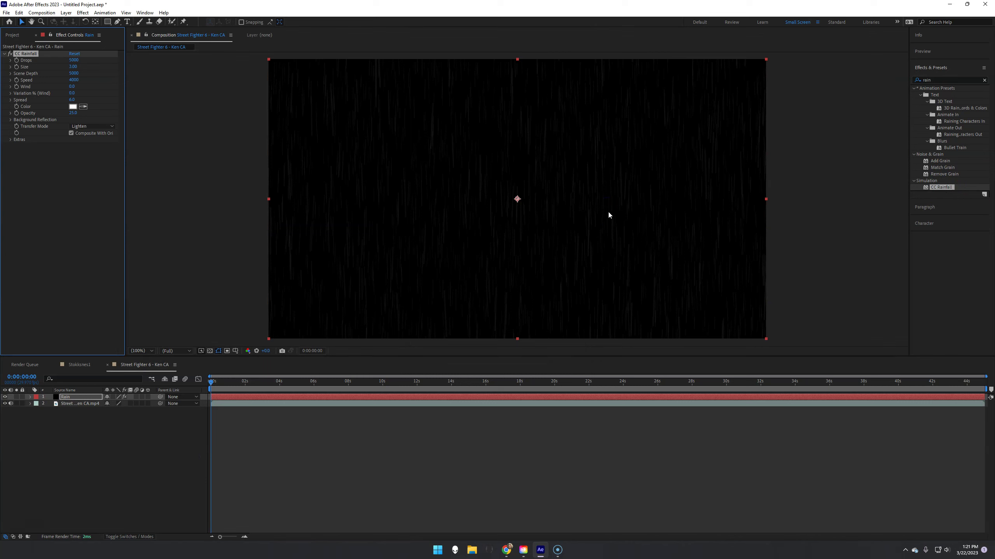
right_click(71, 400)
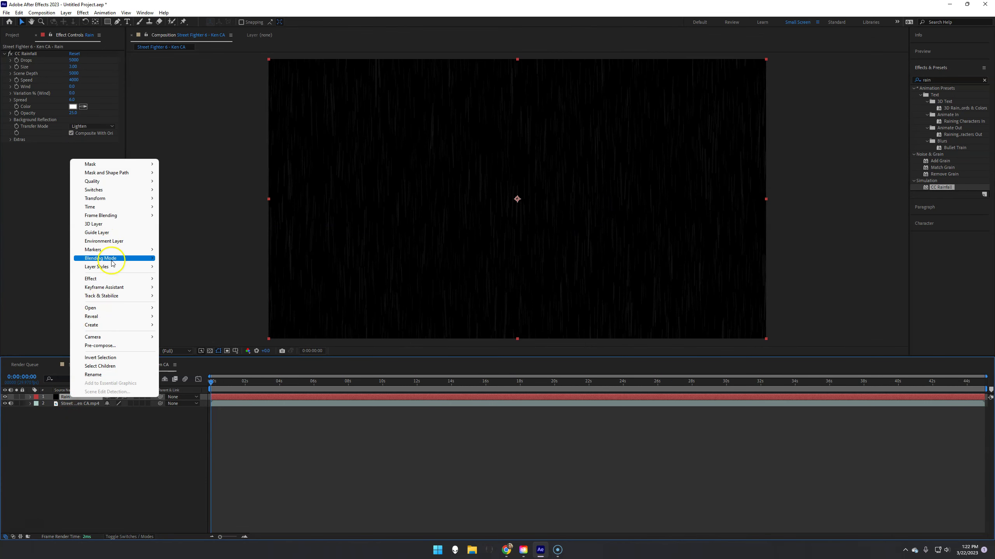
mouse_move(114, 259)
click(184, 359)
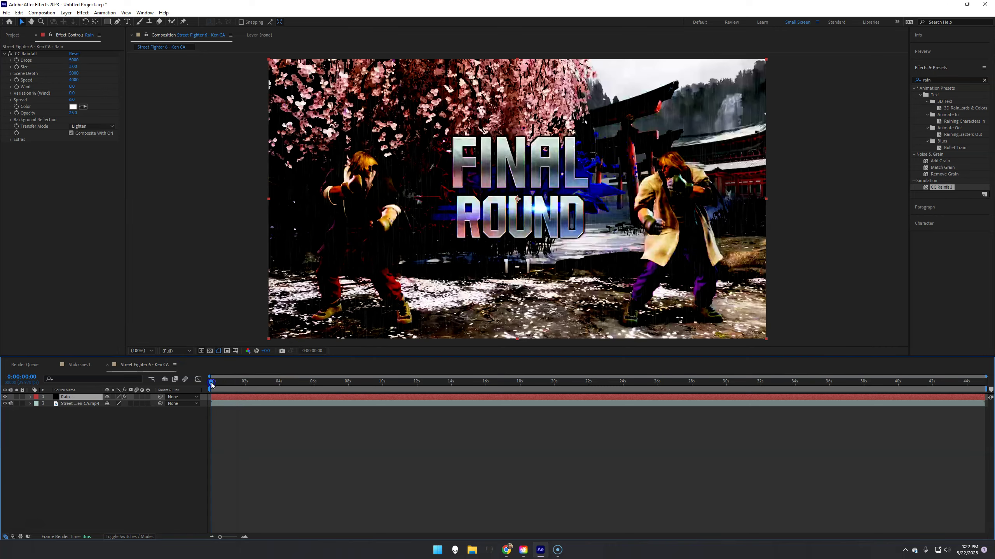
drag(211, 384, 318, 376)
key(space)
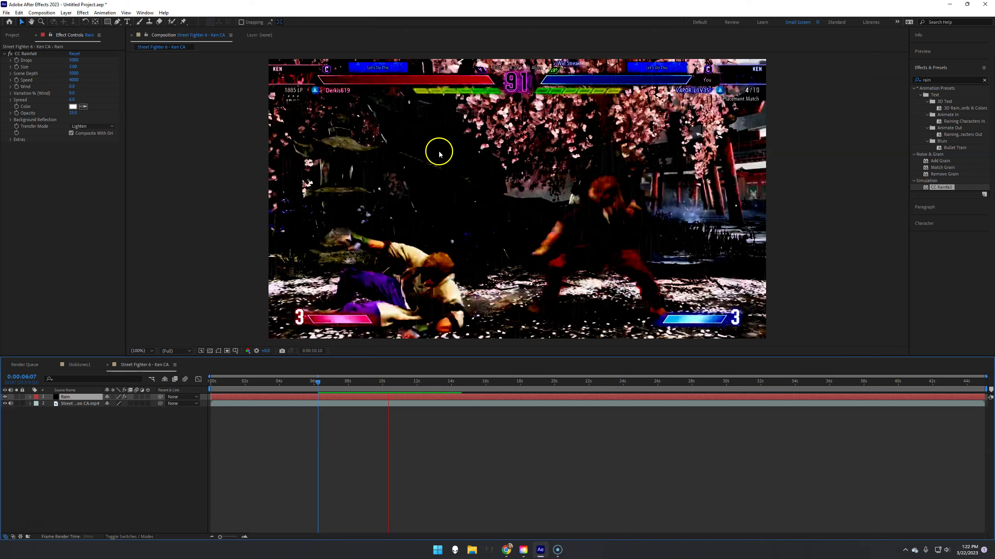
key(space)
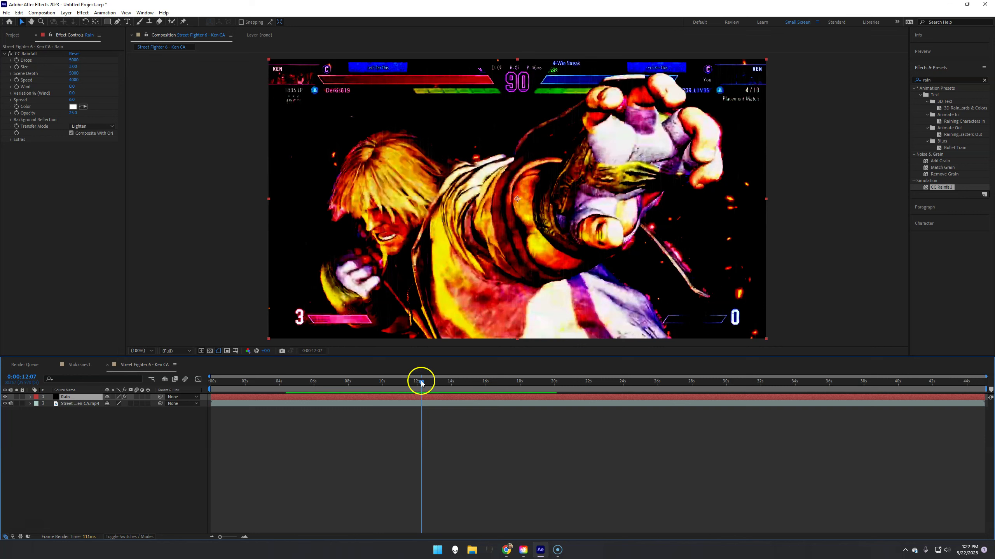
drag(422, 388, 274, 382)
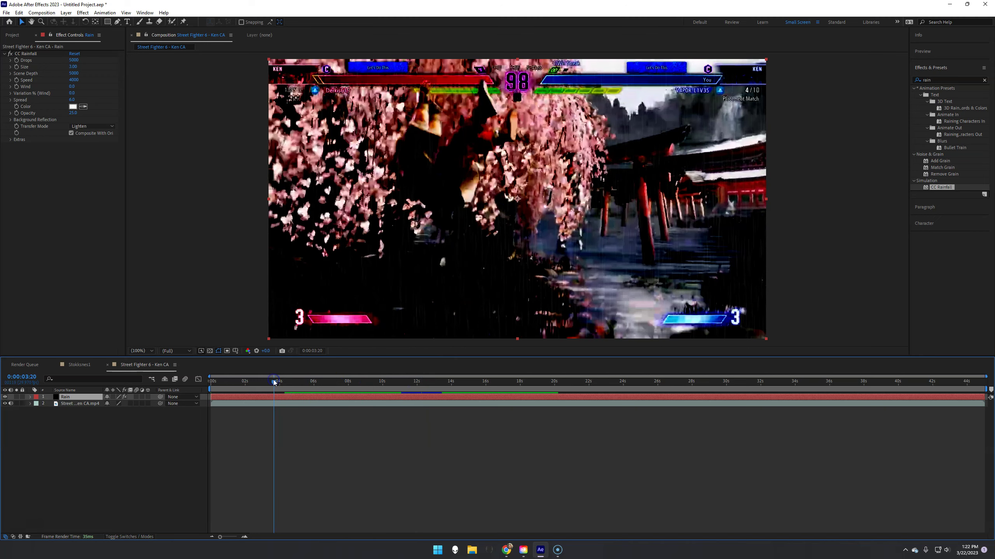